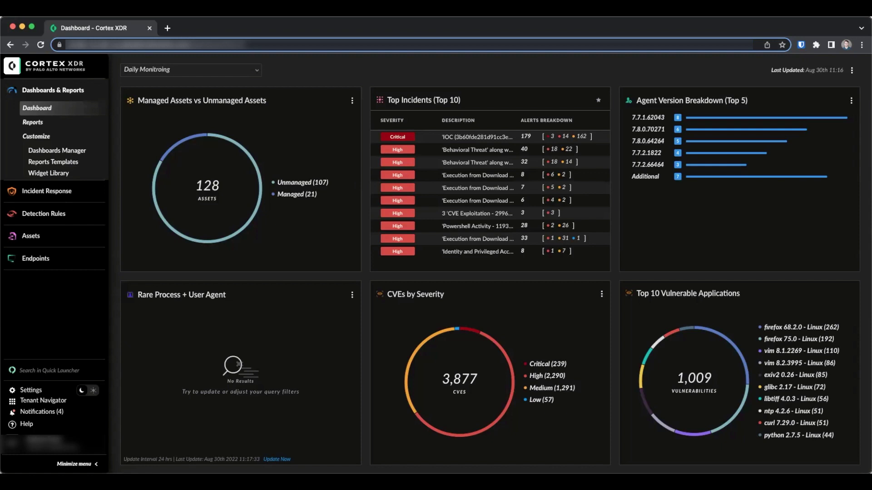
Go to the XDR Collectors installers list under Settings > Configurations.
mouse_move(31, 391)
click(134, 385)
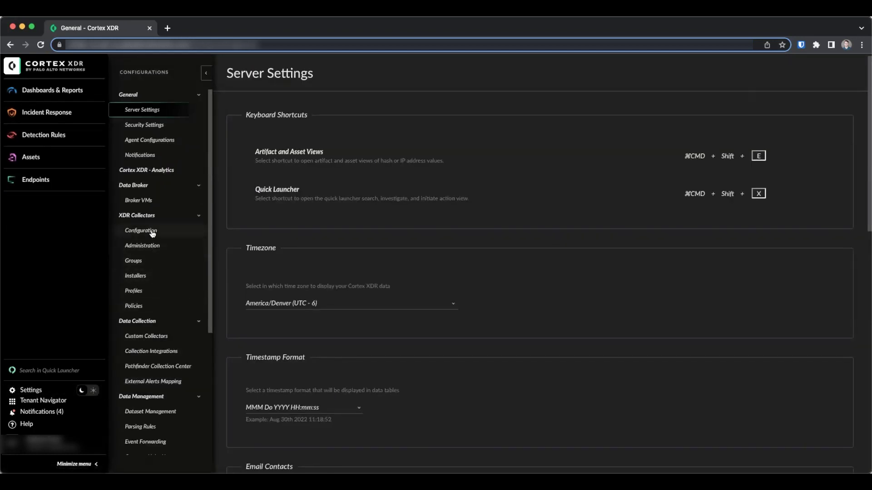
click(144, 276)
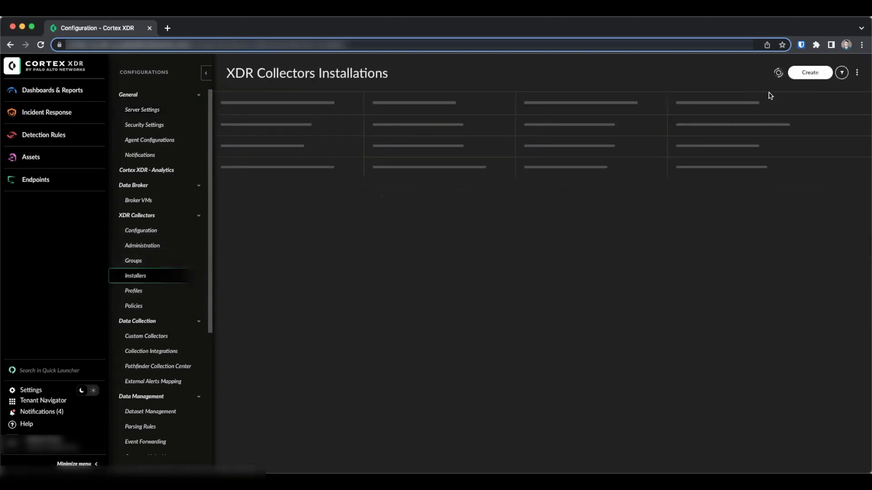
Create a Windows collector installer on version 1.2.1.765 and download its 64-bit installer.
click(813, 72)
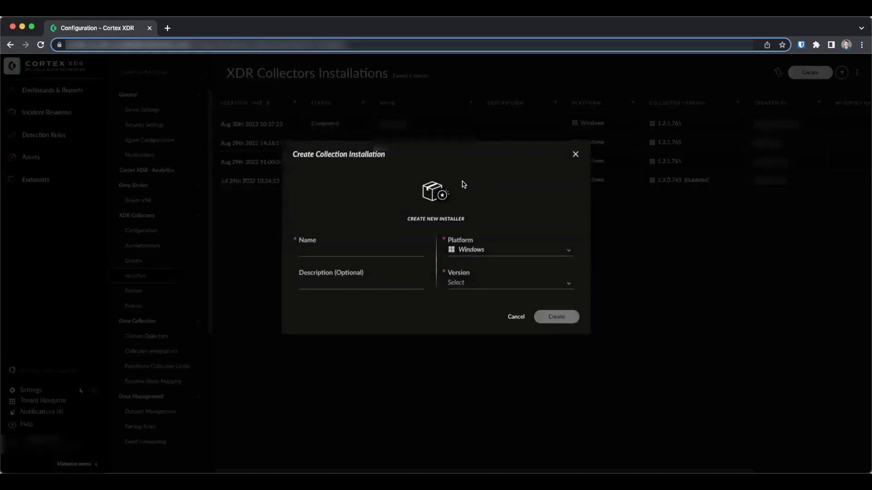
click(345, 253)
click(552, 253)
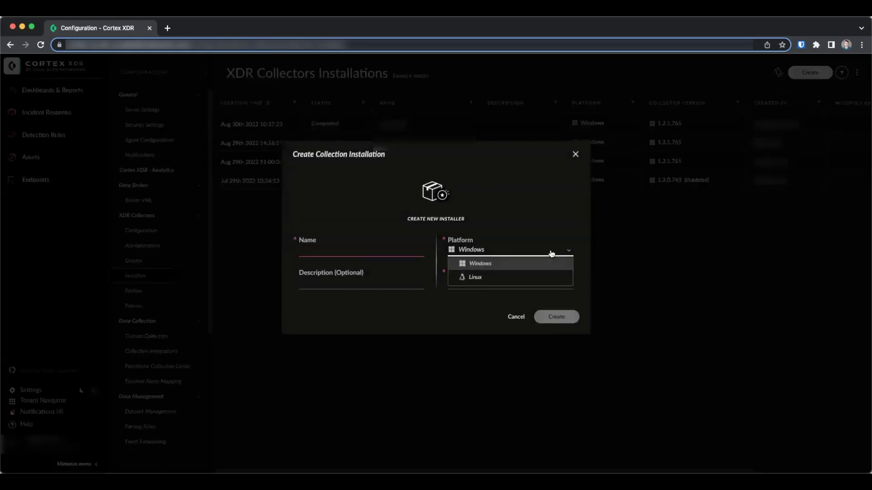
click(498, 265)
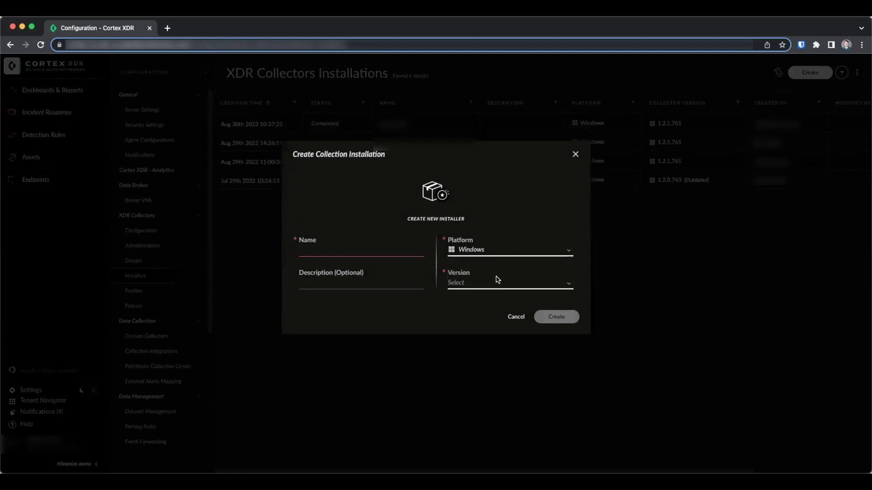
click(495, 285)
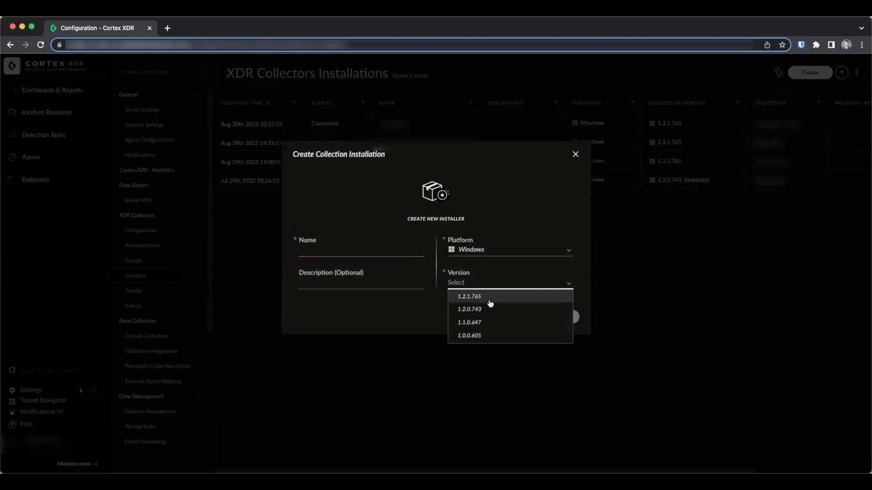
click(490, 301)
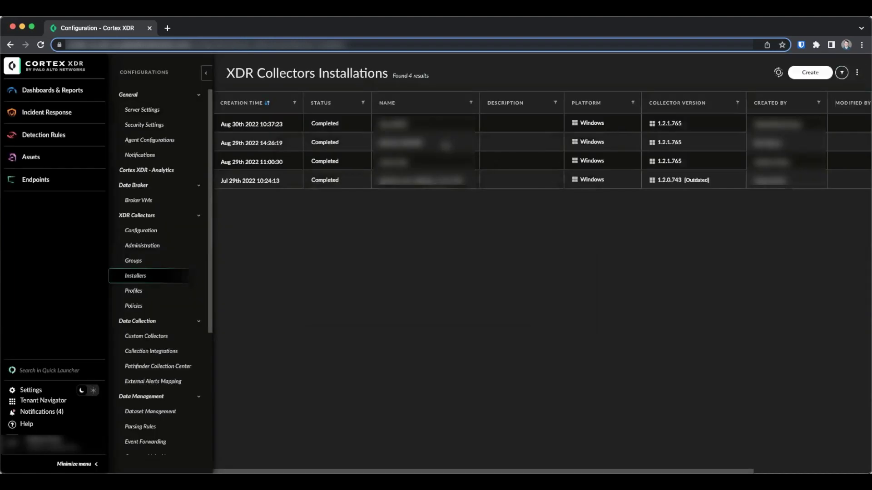
right_click(418, 163)
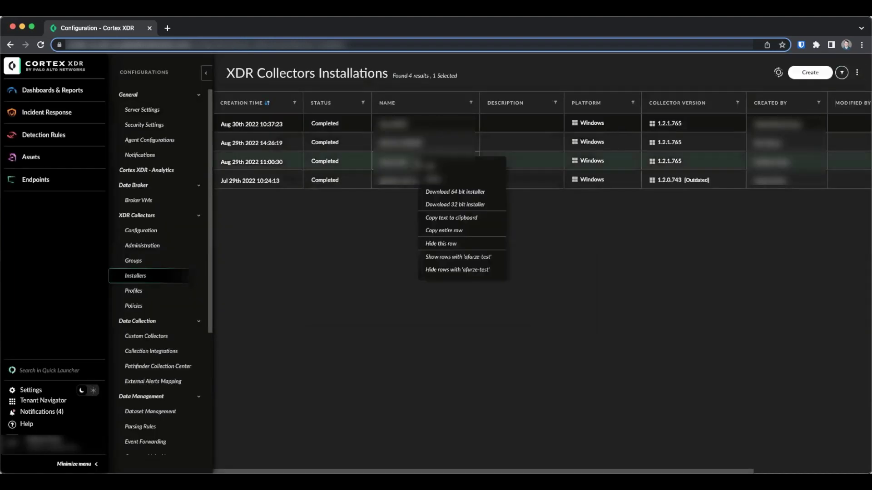
click(440, 193)
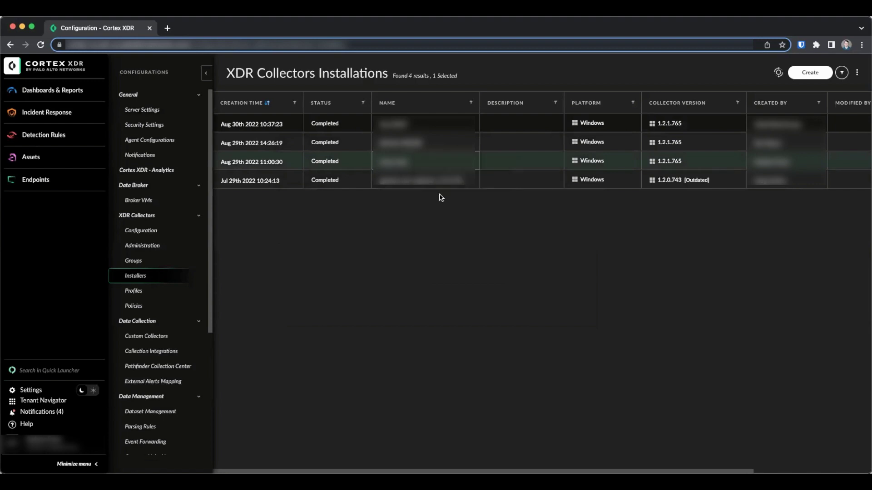
Add a Windows Filebeat profile named 'dhcp logs' with the pasted DHCP log YAML configuration.
click(172, 295)
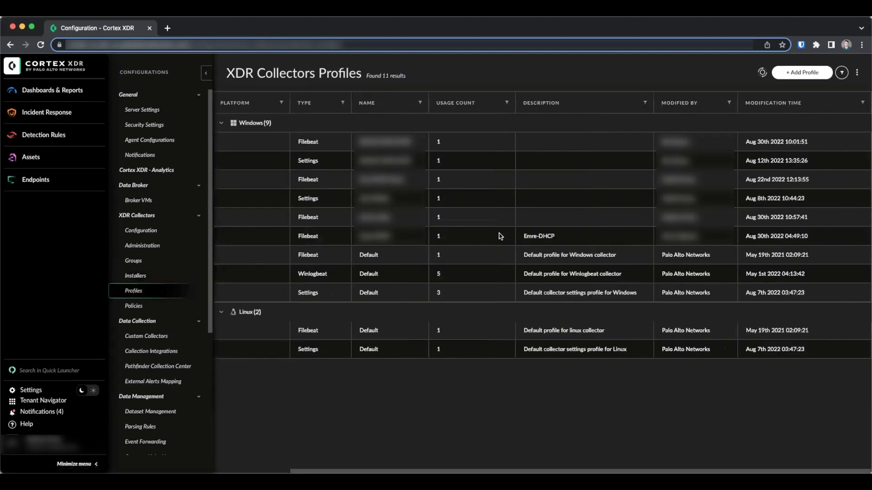
click(777, 75)
click(504, 169)
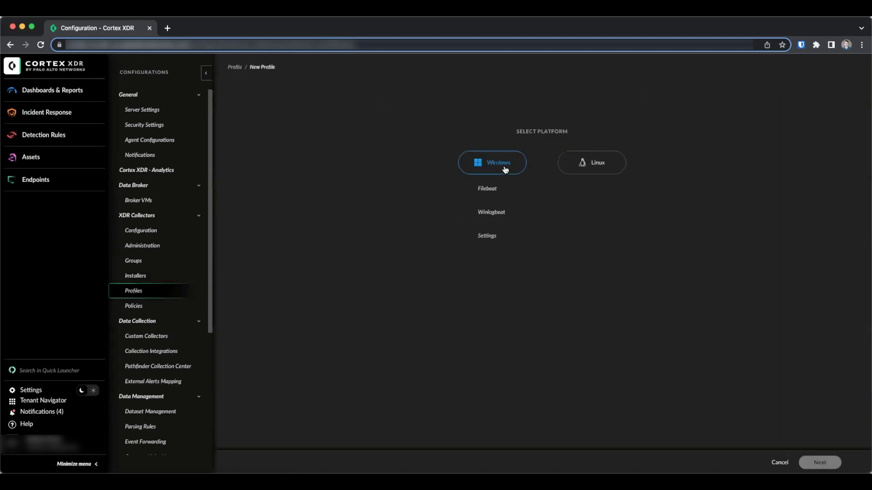
click(494, 190)
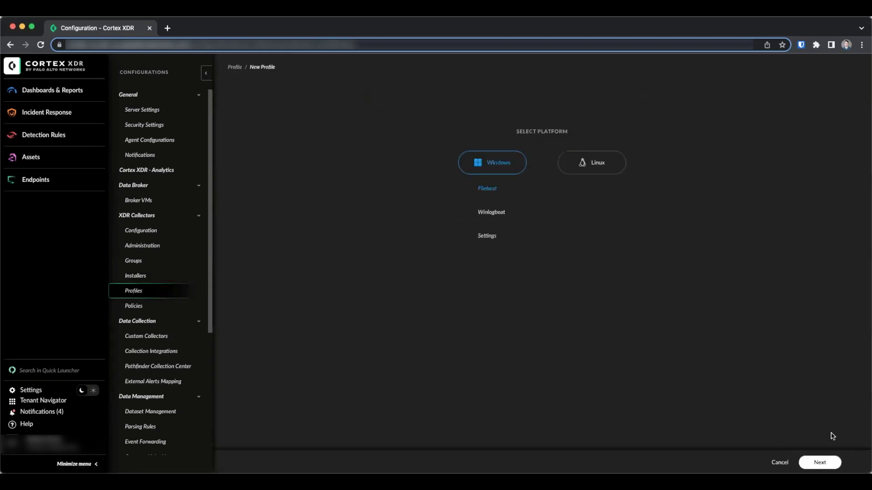
click(819, 461)
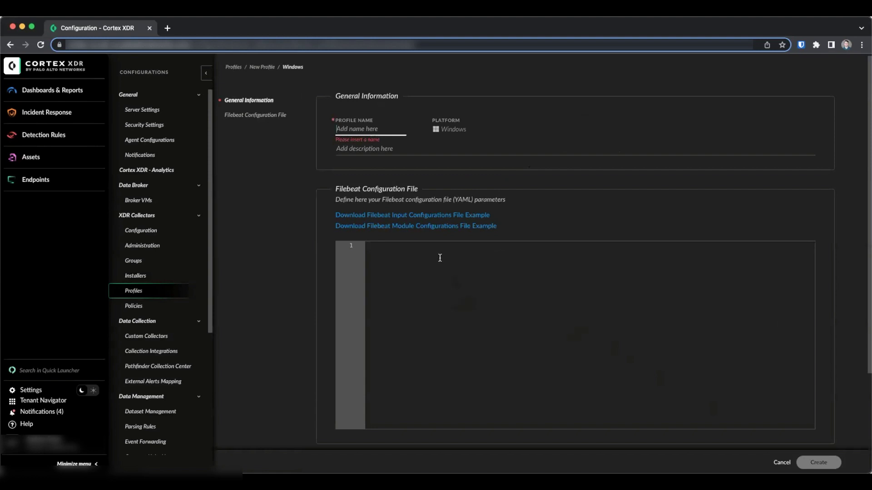
text(dhcp logs)
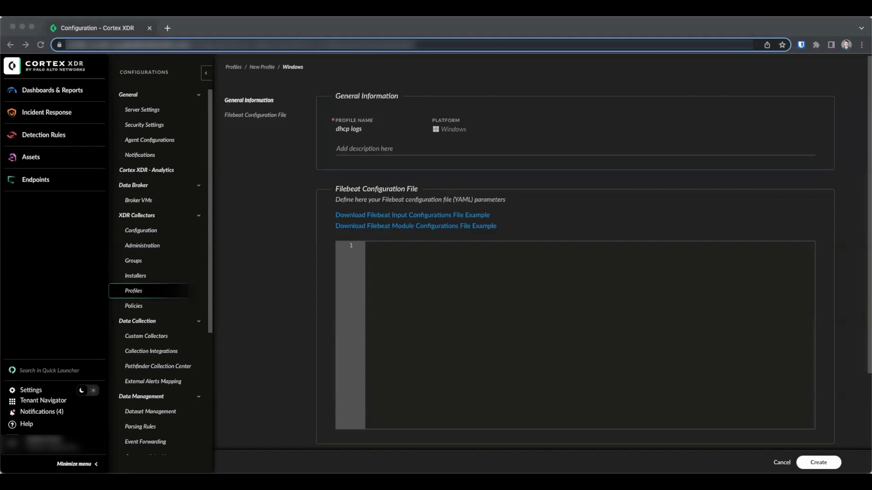
key(super+v)
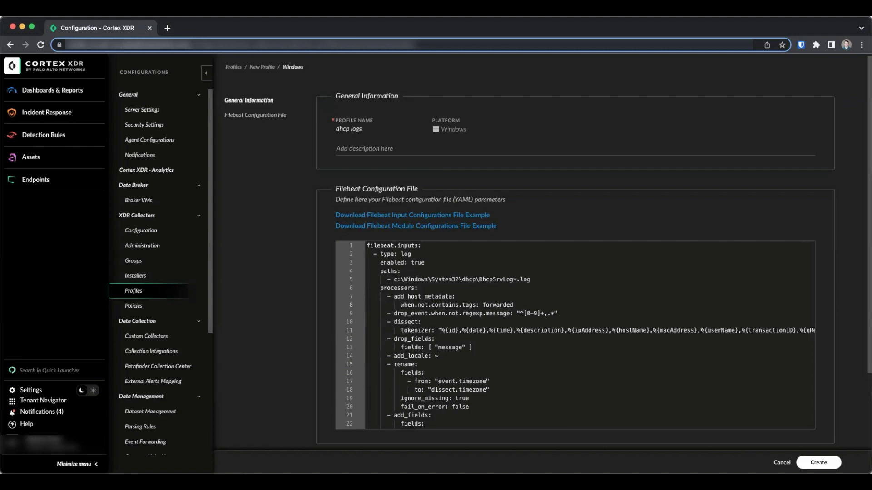
click(818, 463)
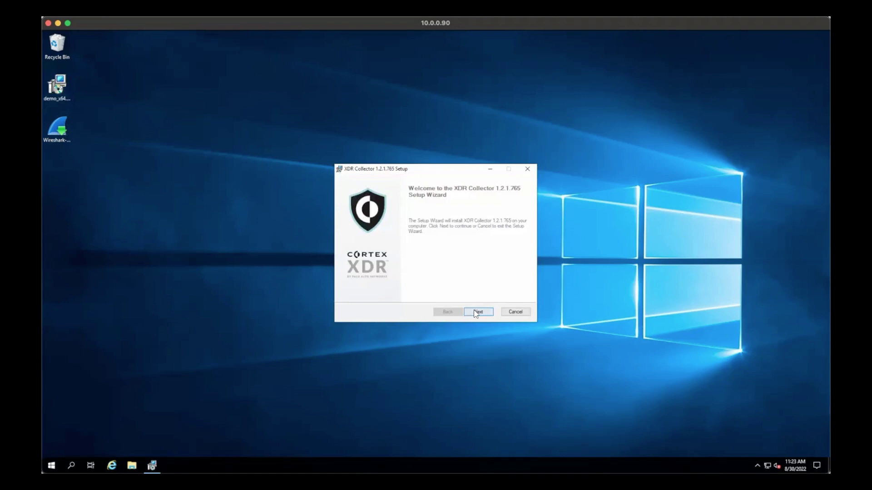
Accept the license terms and install XDR Collector 1.2.1.765 through the setup wizard.
click(476, 312)
click(408, 293)
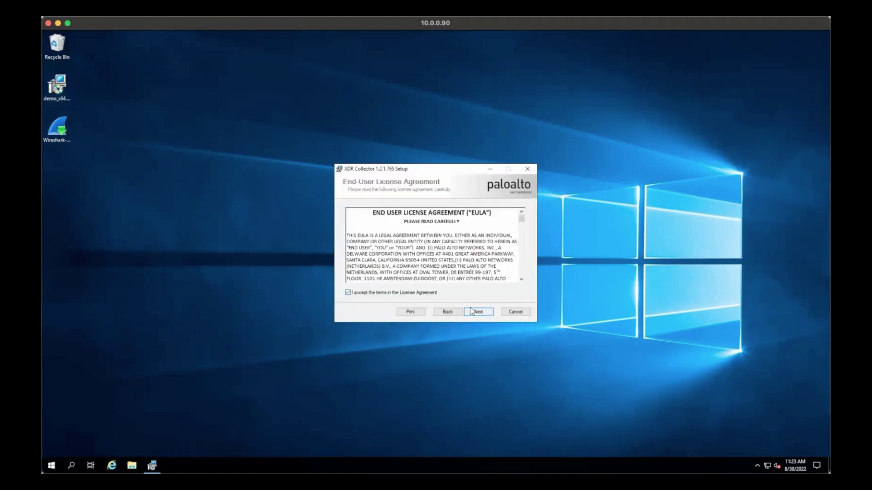
click(484, 311)
click(482, 313)
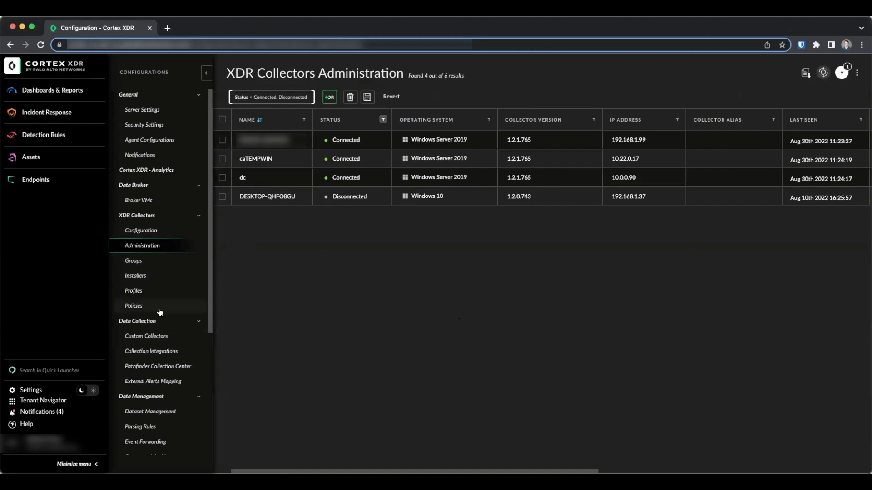
Open the XDR Collectors Policies list from the Configurations sidebar.
click(138, 307)
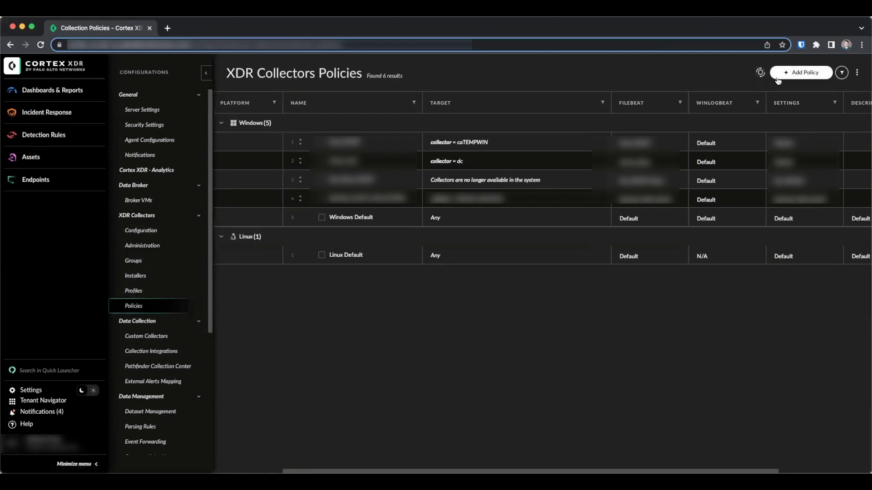
Start a Windows policy named demo_dhcp using the demo_dhcp Filebeat profile.
click(792, 77)
click(445, 172)
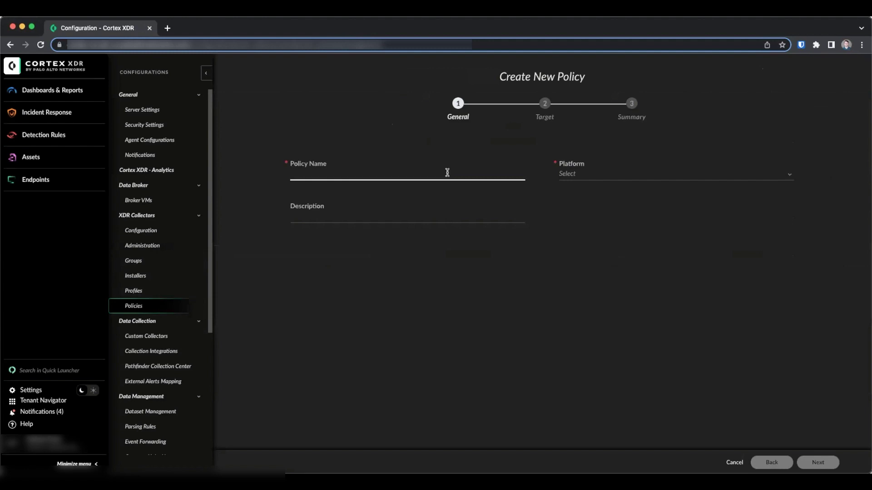
text(demo_dhcp)
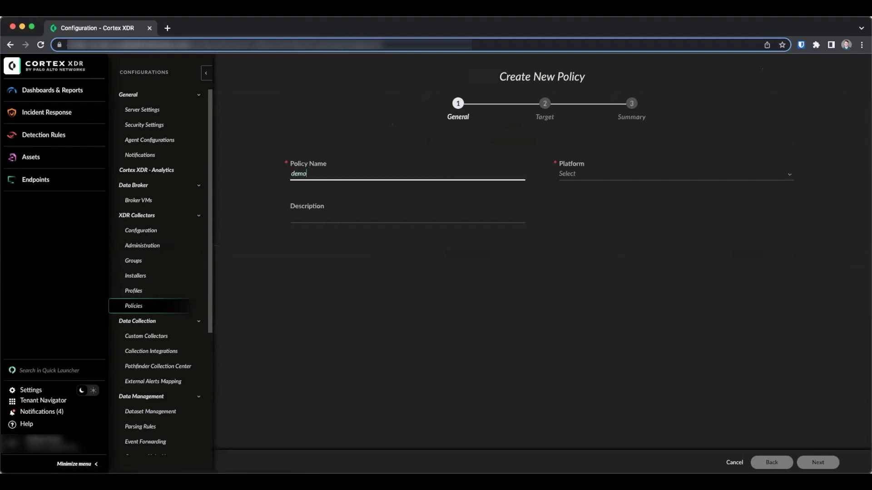
click(586, 175)
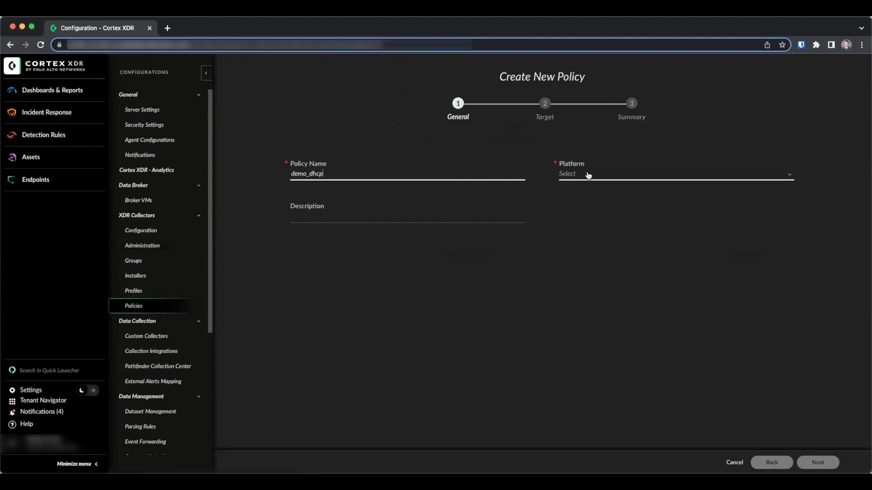
click(582, 191)
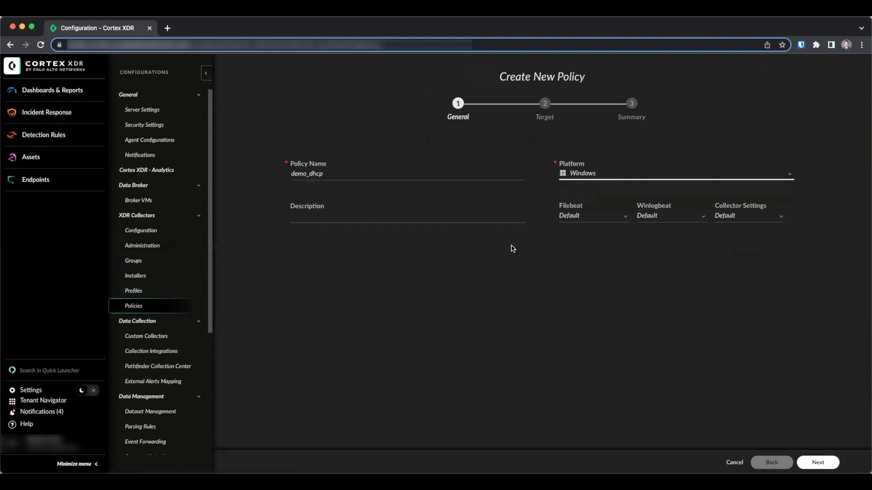
click(578, 218)
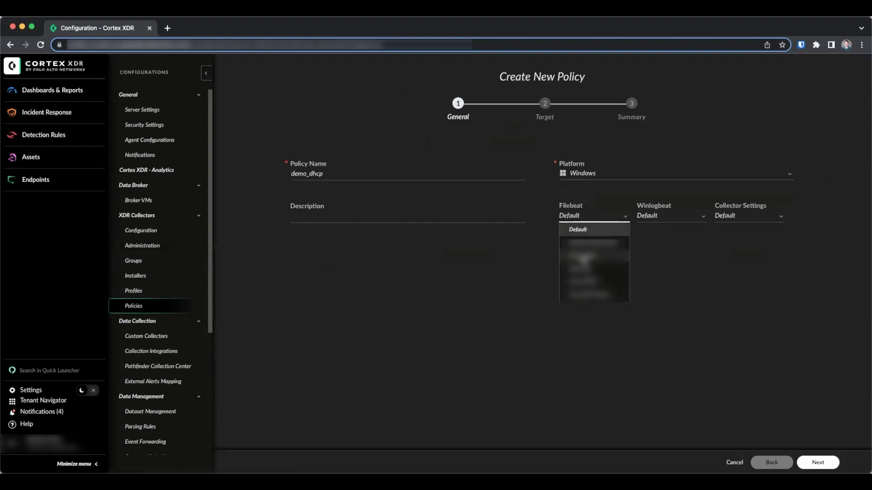
click(582, 259)
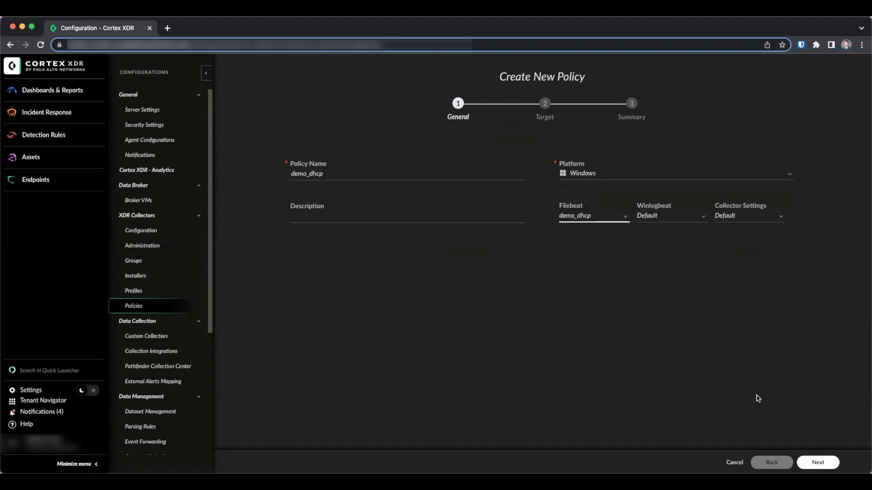
click(815, 462)
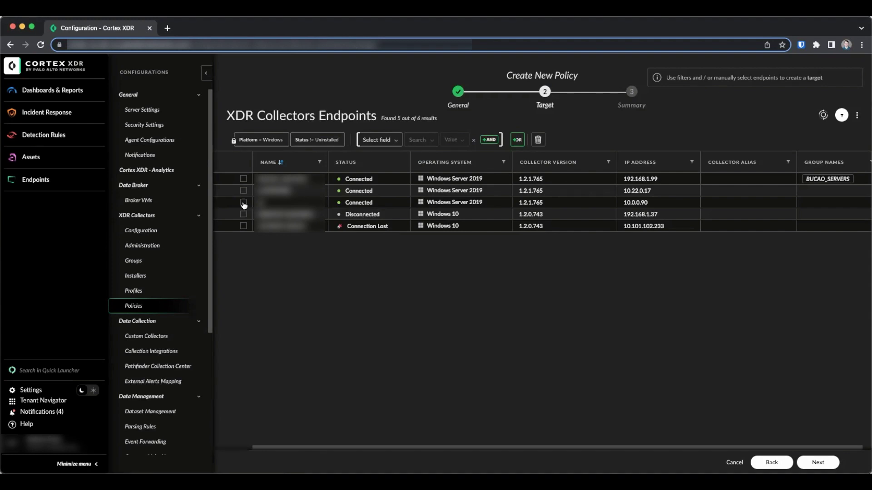
Target the collector at 10.0.0.90, finish the policy and save it.
click(243, 203)
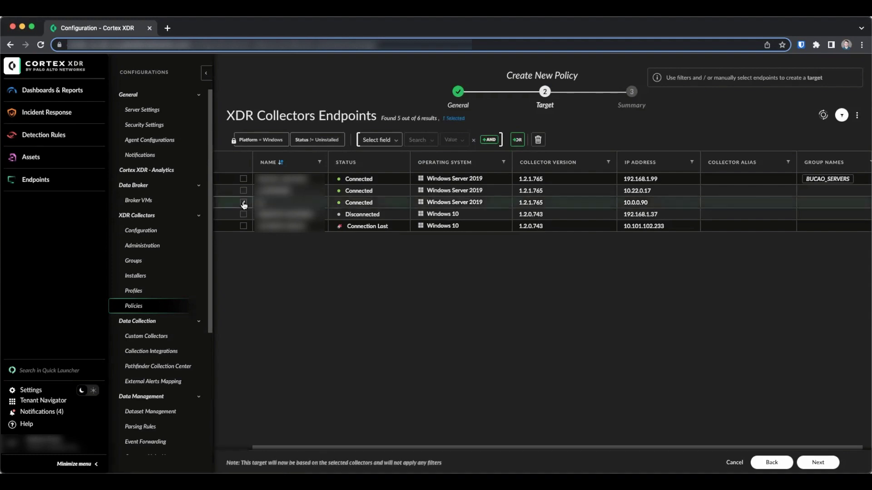
click(806, 461)
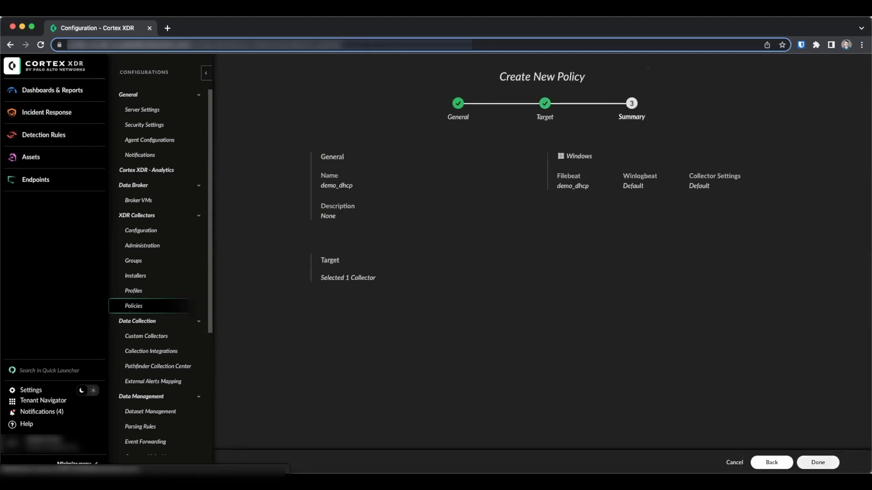
click(818, 462)
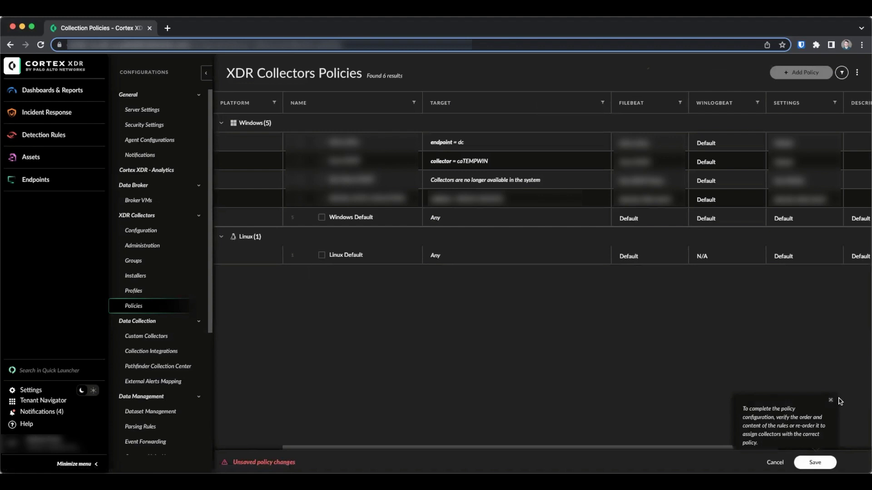
click(831, 402)
click(821, 461)
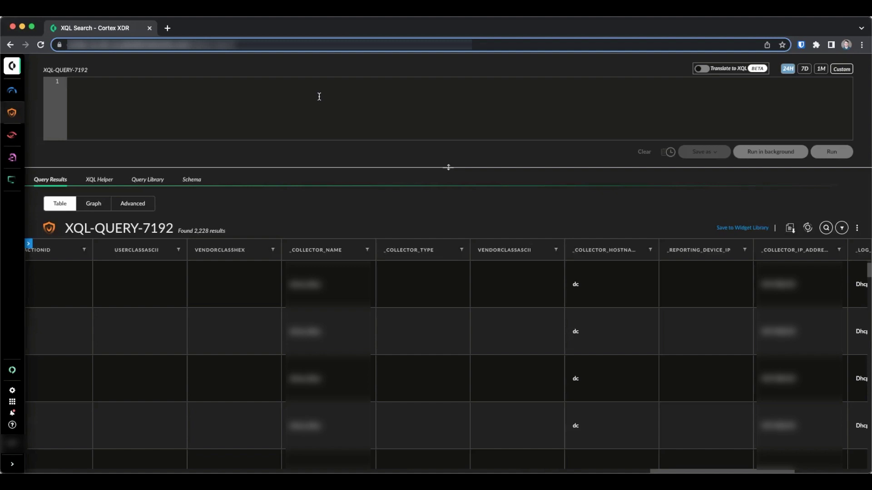
Run the XQL query dataset = microsoft_dhcp_raw | filter _collector_hostname = "dc".
text(dataset = micro)
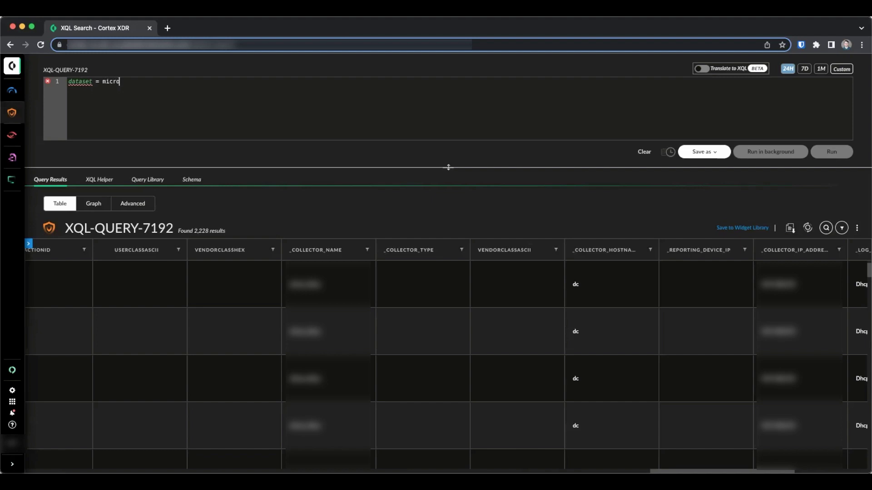
click(177, 90)
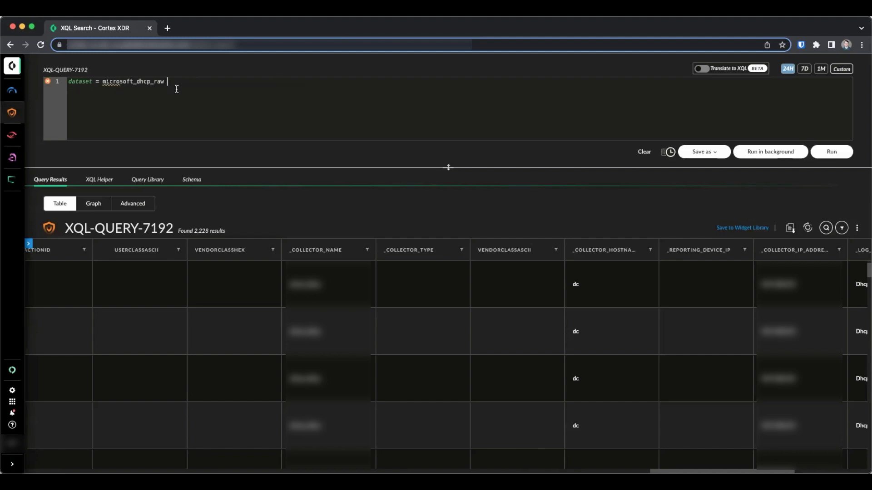
key(Return)
text(| )
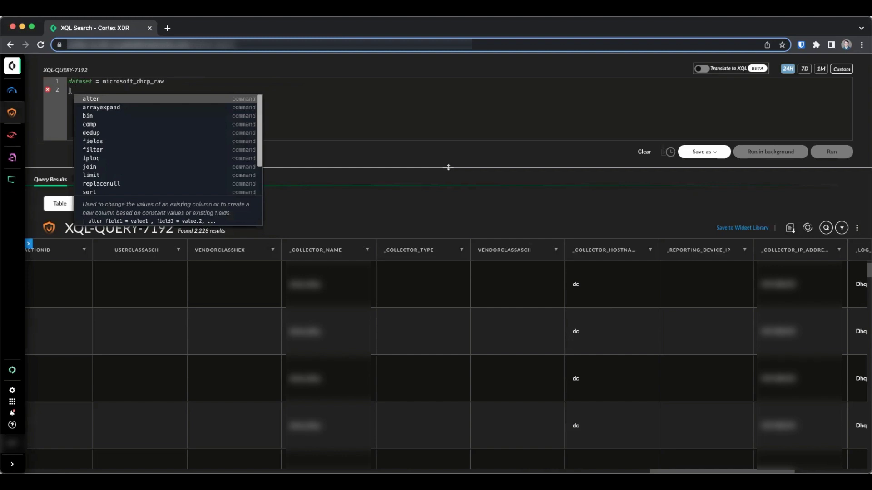
text(filter)
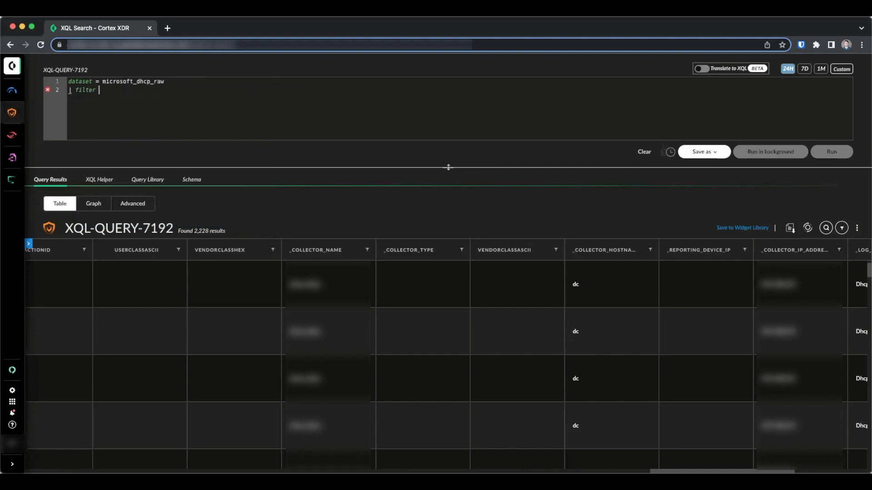
text(_coll)
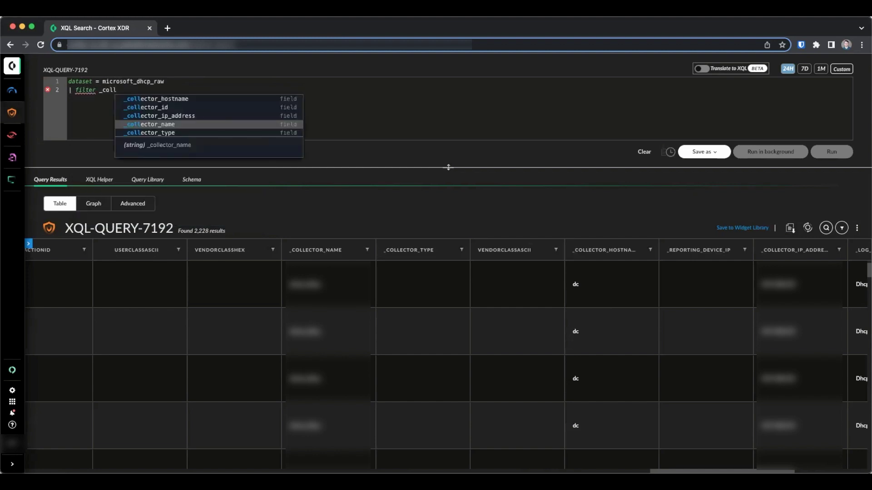
click(162, 99)
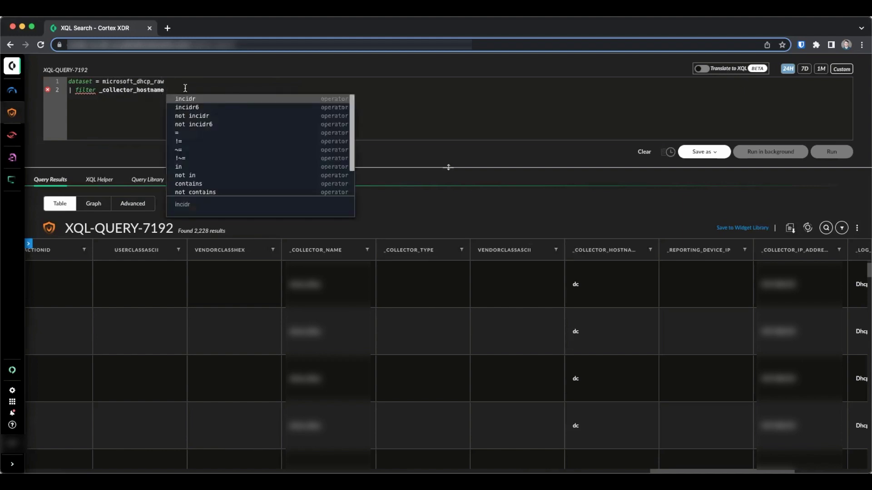
text(= ")
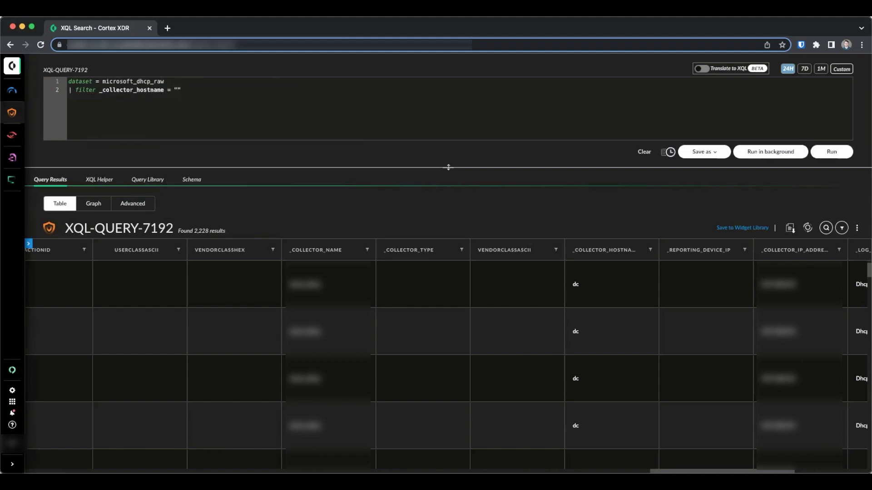
text(dc)
click(823, 155)
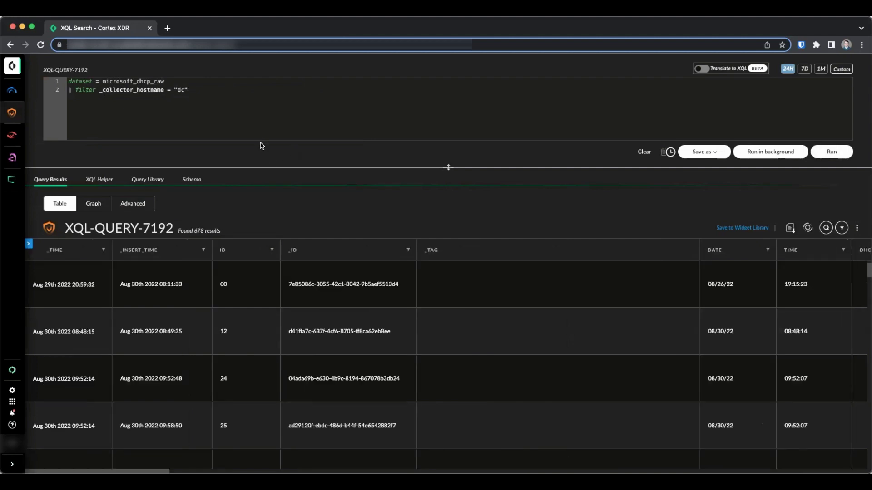
click(119, 120)
Open Asset Inventory from the Assets sidebar menu.
mouse_move(19, 160)
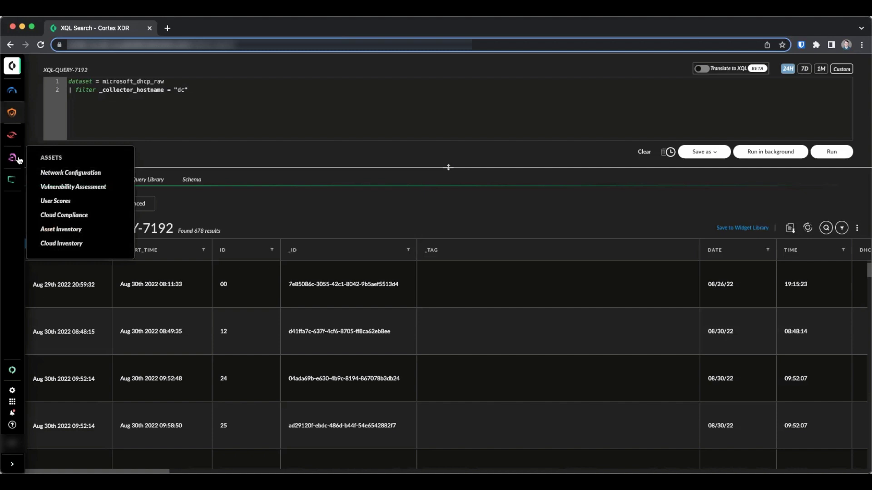
click(57, 228)
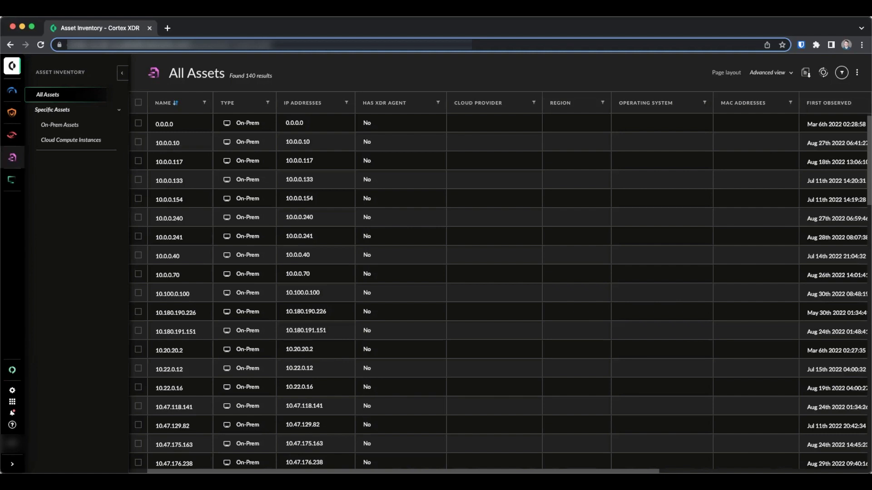
Go to Configurations and open XDR Collectors > Administration.
mouse_move(17, 183)
mouse_move(10, 391)
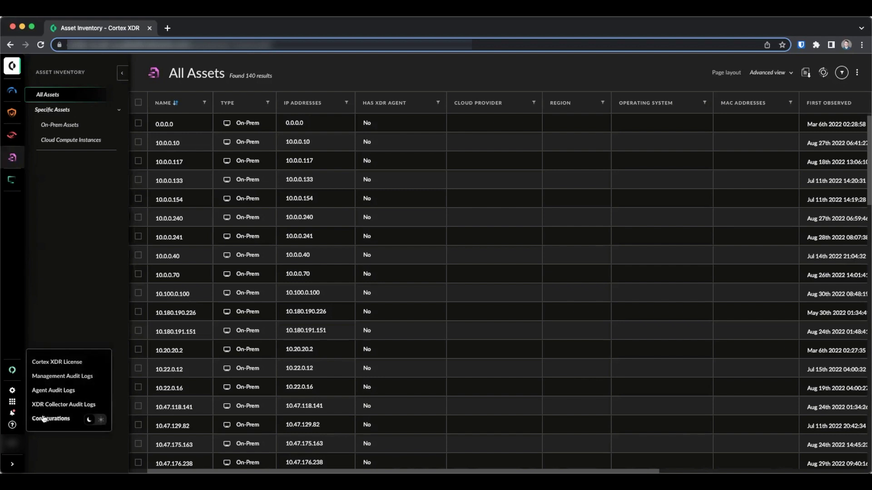
click(44, 419)
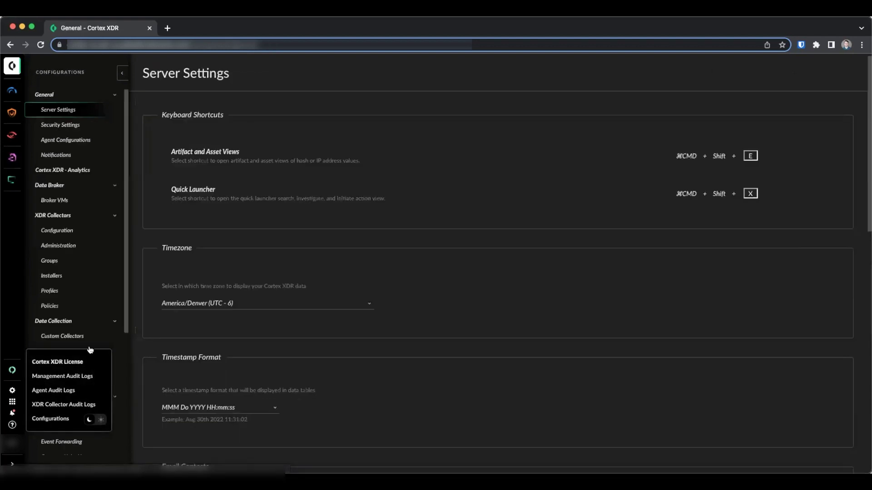
click(82, 245)
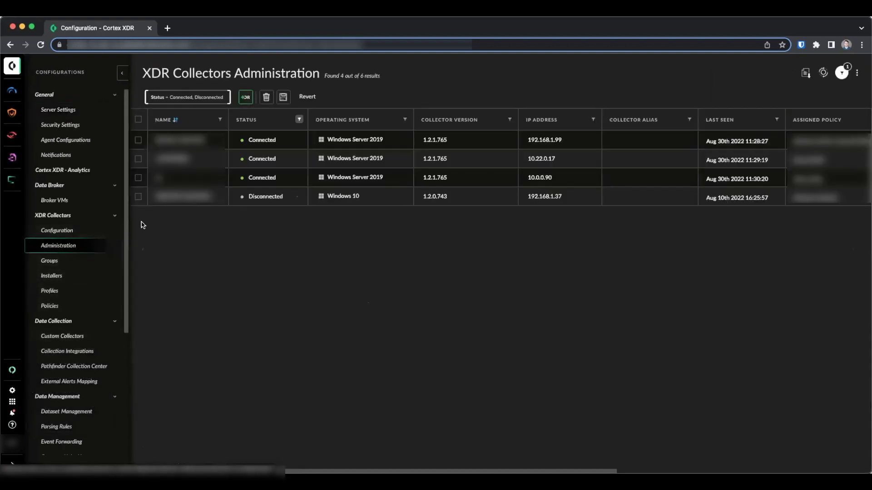